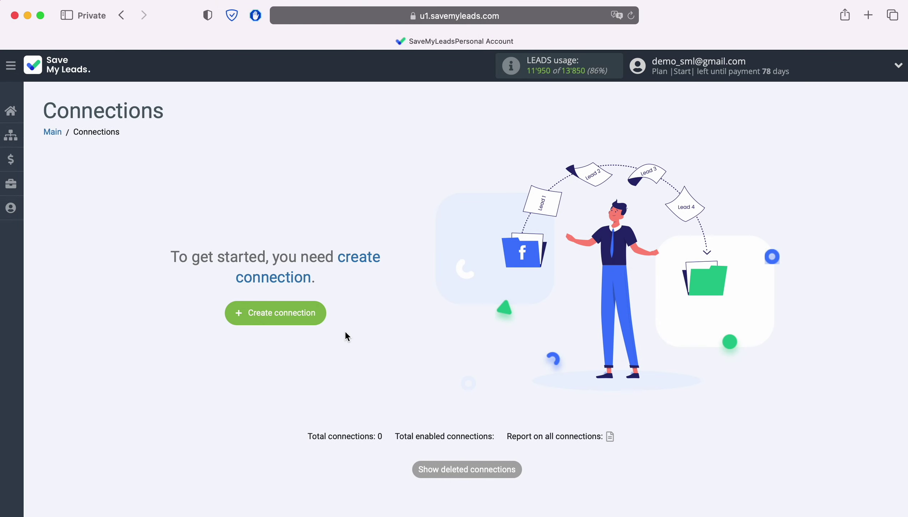
Create a new connection with Google Lead Form as the lead source and Sinch Send SMS as the receiving service
click(322, 312)
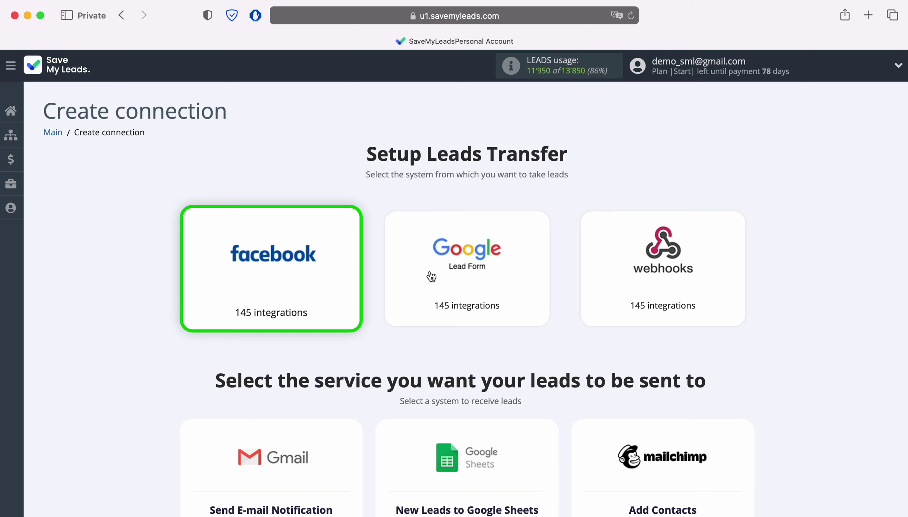
click(512, 286)
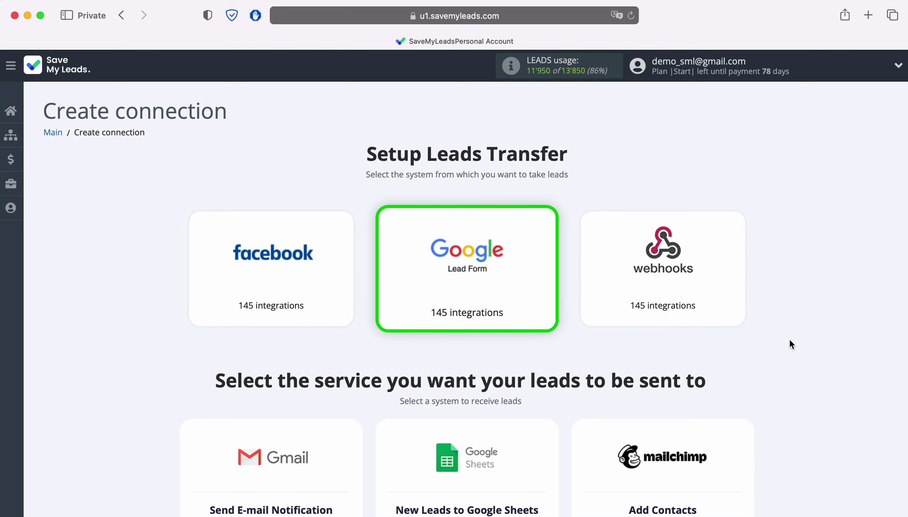
scroll(827, 344, down, 10)
scroll(827, 345, down, 15)
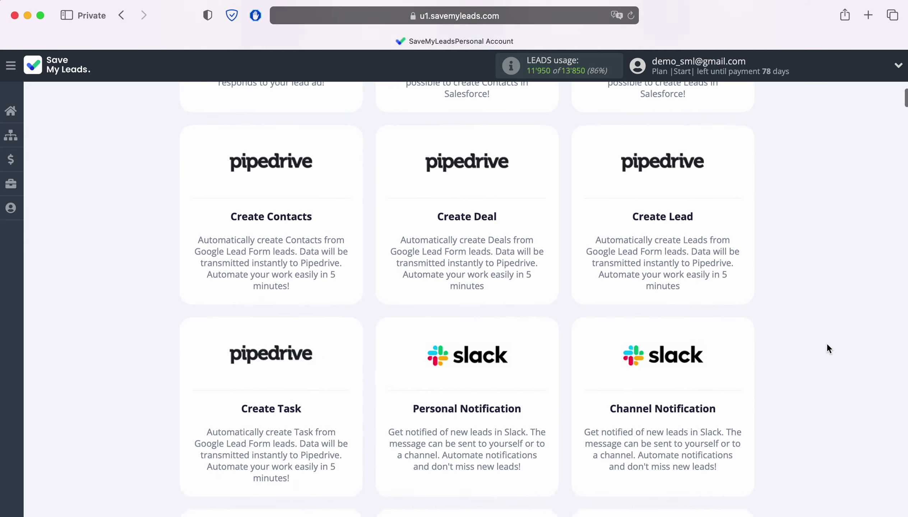
scroll(826, 350, down, 15)
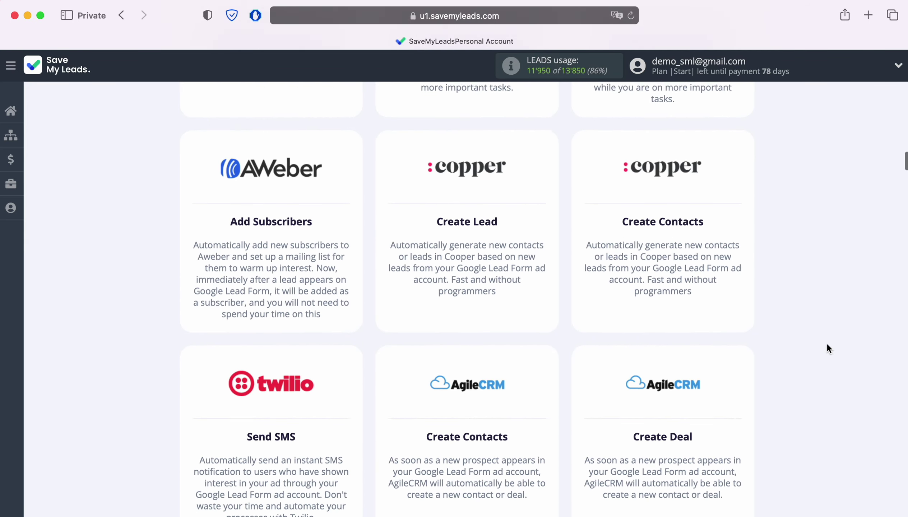
scroll(826, 349, down, 15)
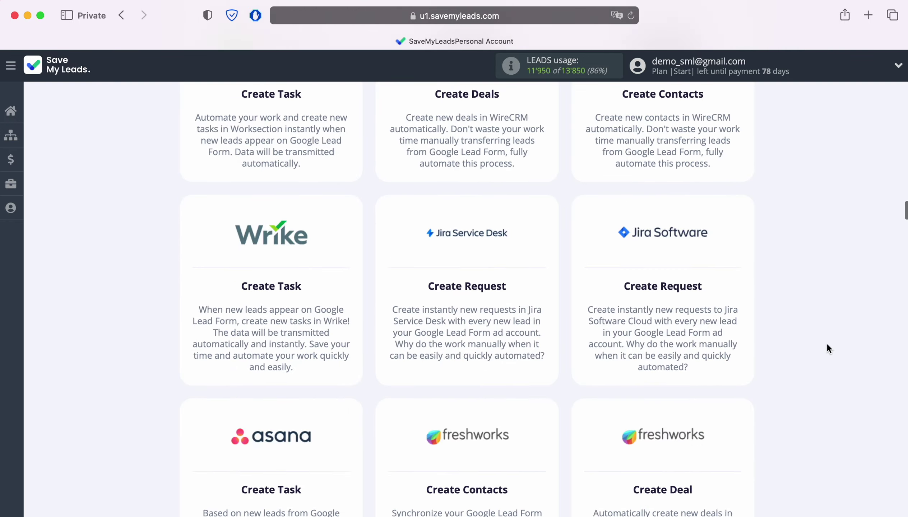
scroll(826, 349, down, 15)
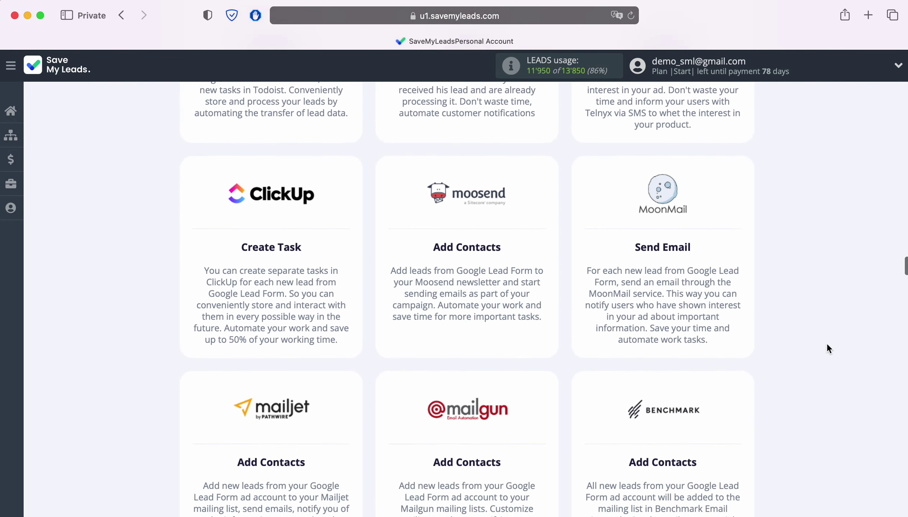
scroll(826, 348, down, 15)
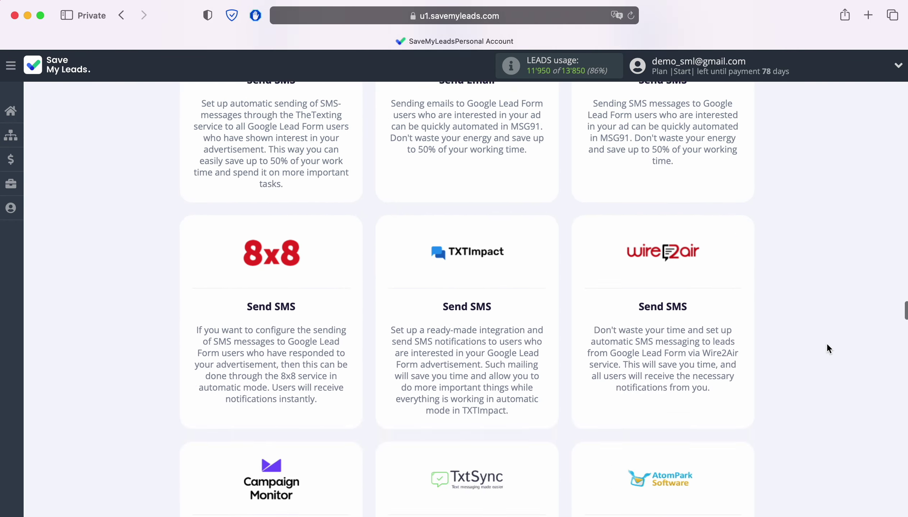
scroll(827, 349, down, 15)
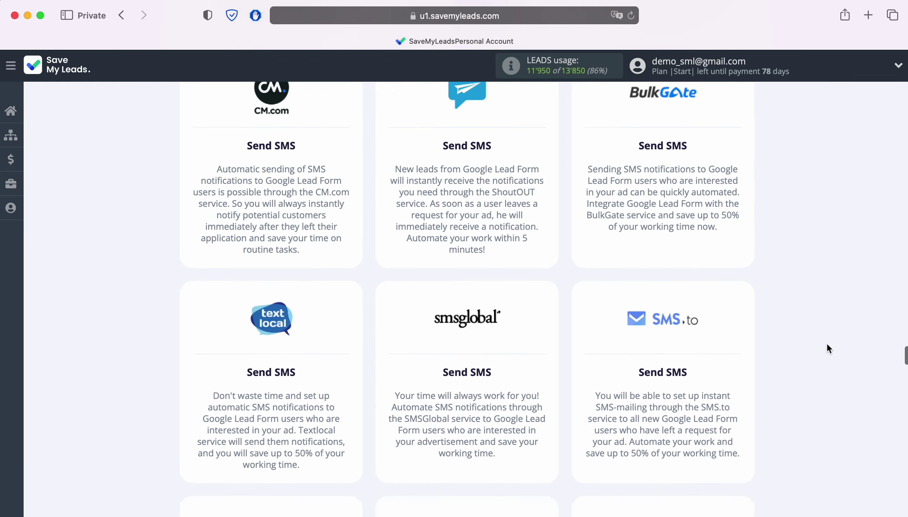
scroll(827, 349, down, 15)
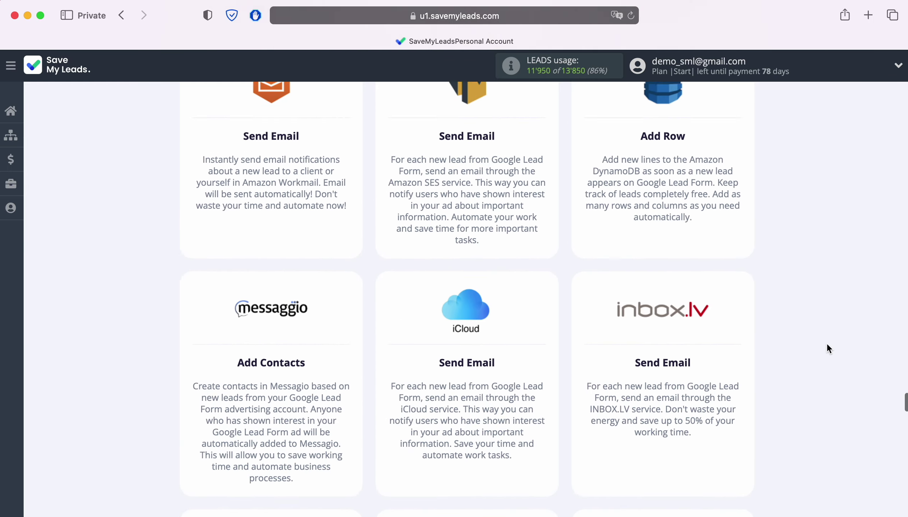
scroll(826, 349, down, 15)
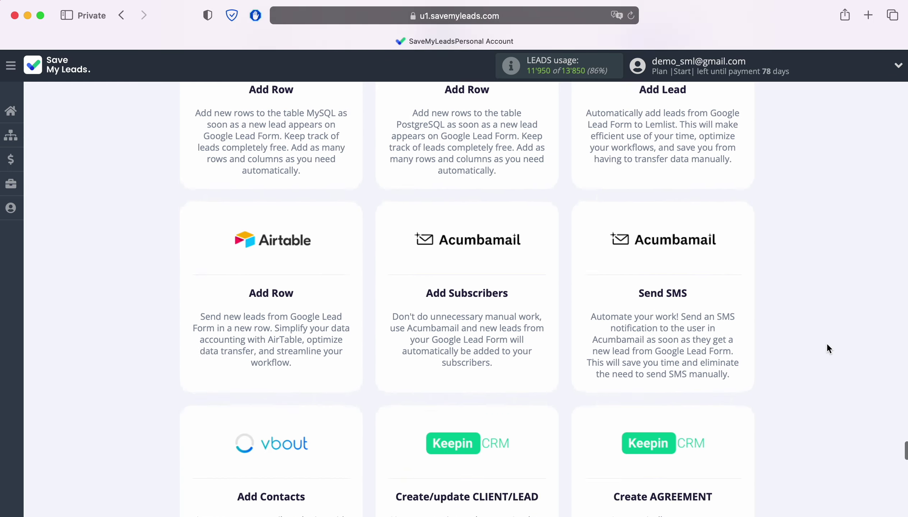
scroll(827, 348, down, 8)
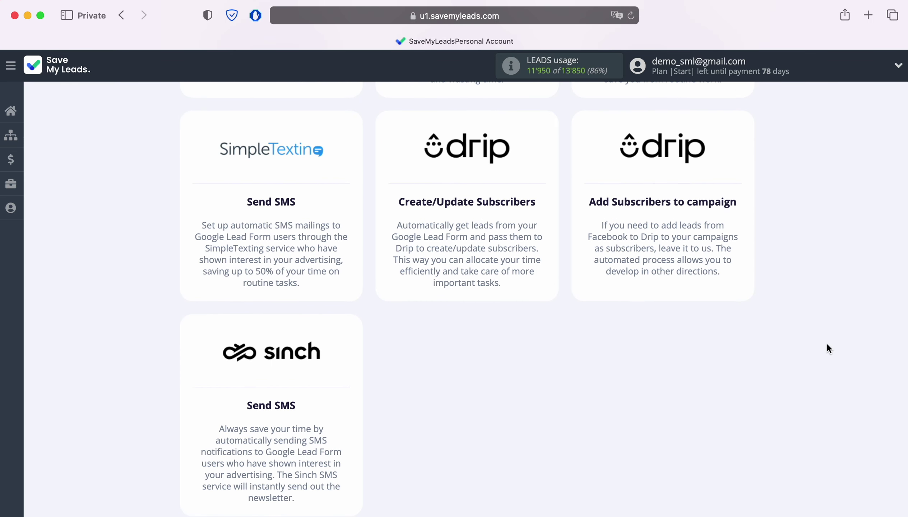
click(282, 373)
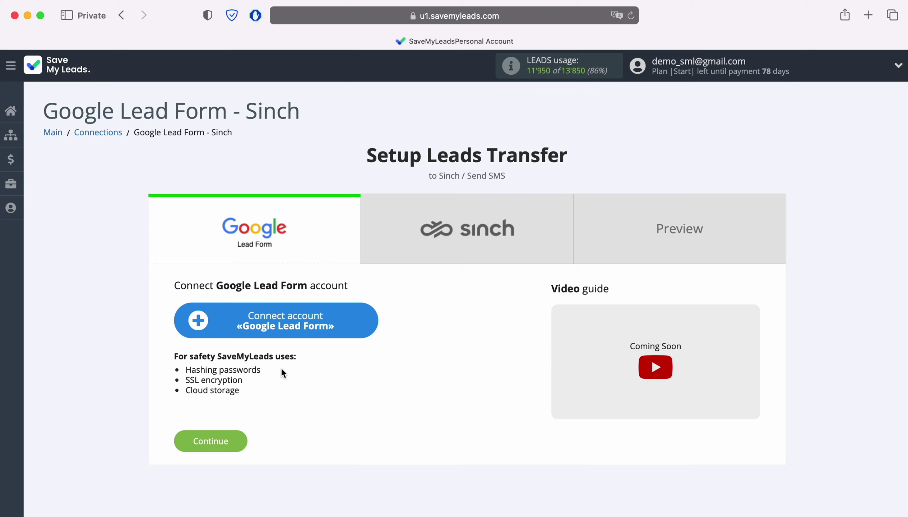
Connect a Google Lead Form account to the connection, keeping its default name
click(370, 325)
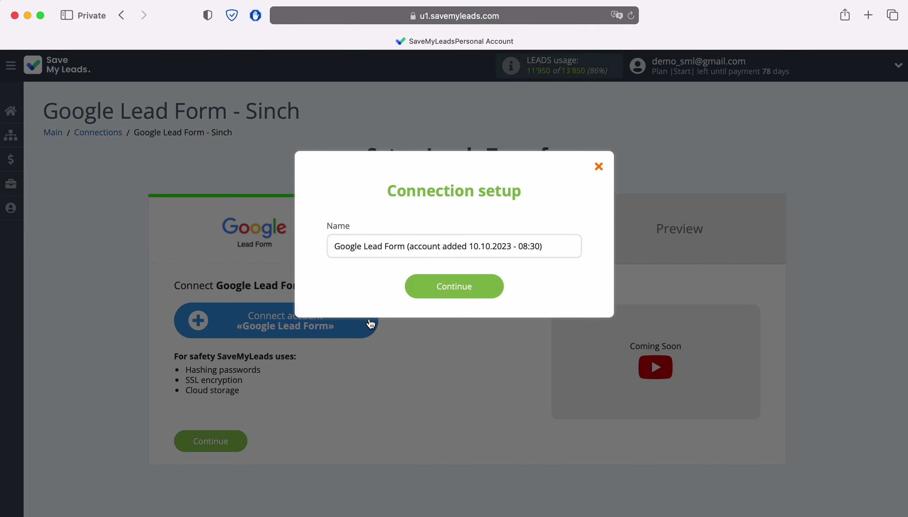
drag(552, 247, 335, 247)
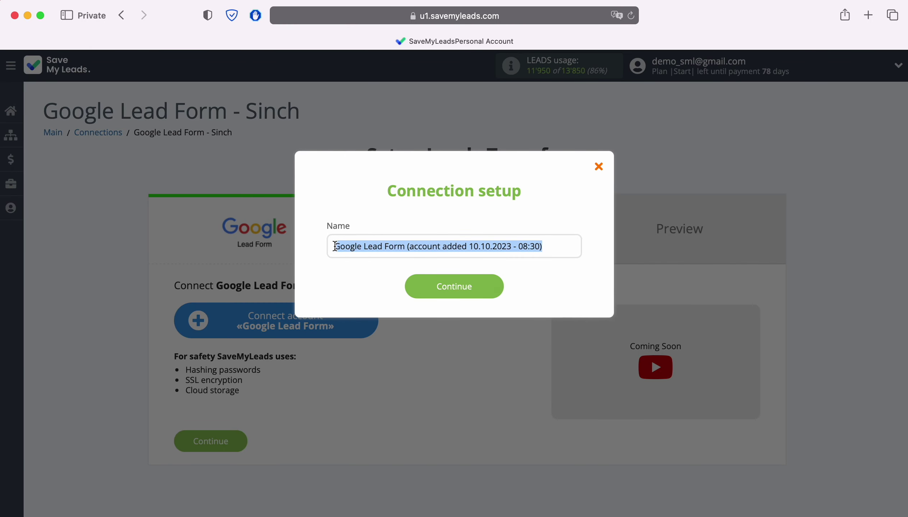
click(329, 271)
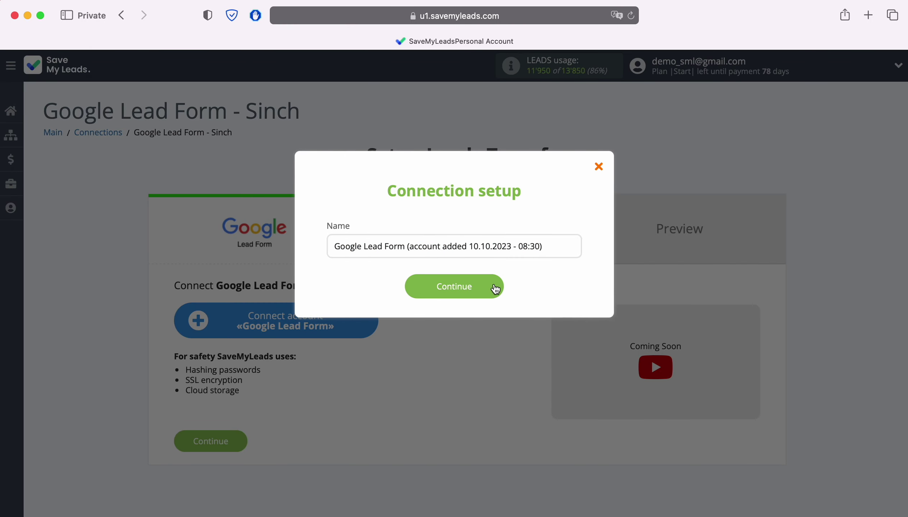
click(495, 288)
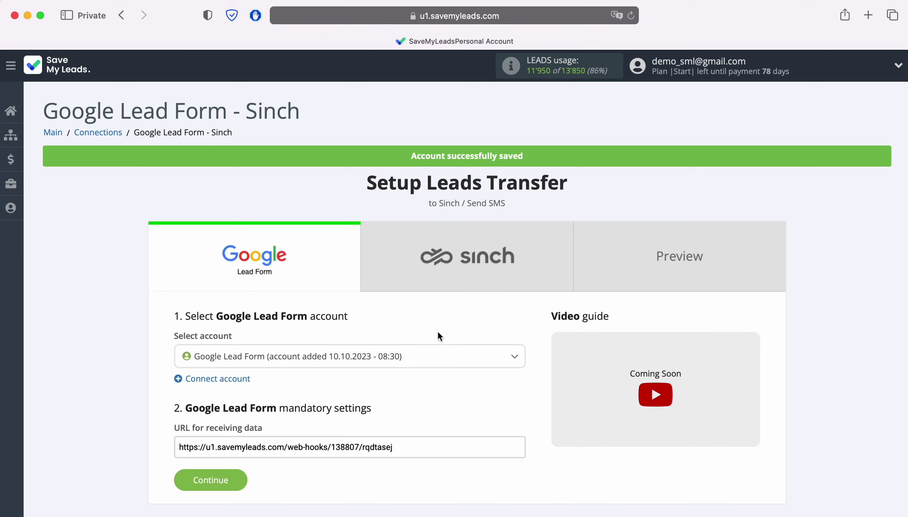
Select the added Google Lead Form account and copy its URL for receiving data
click(429, 357)
click(377, 404)
drag(401, 446, 179, 444)
right_click(218, 447)
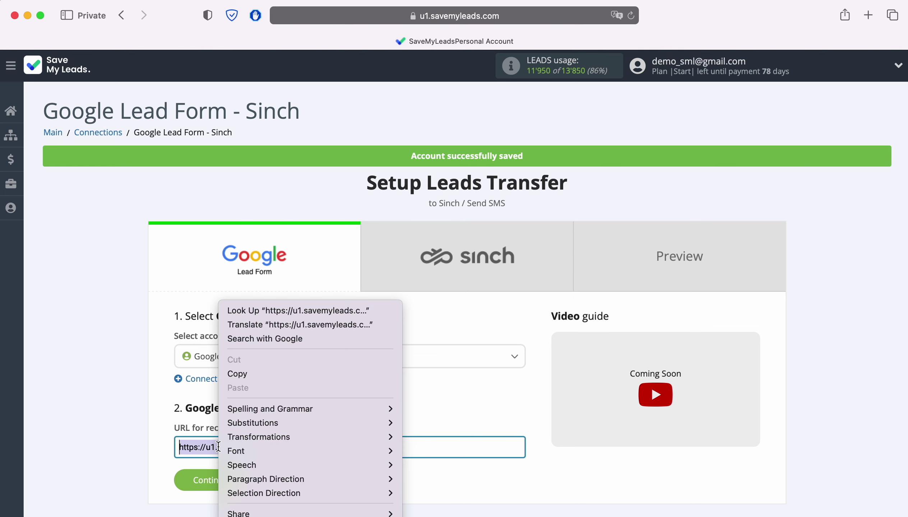
click(248, 375)
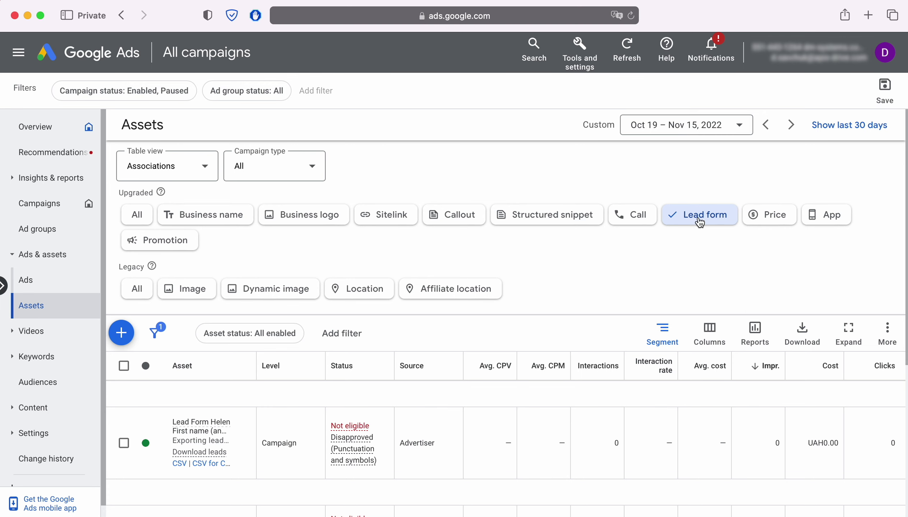
Switch to Google Ads, edit the second lead form asset, and paste the copied URL as its webhook URL under other data integration options
scroll(564, 296, down, 5)
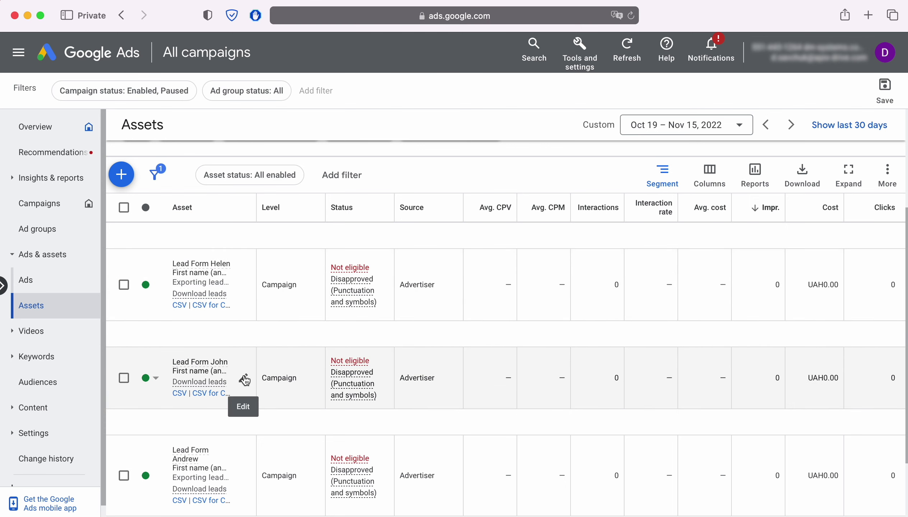
click(245, 380)
scroll(244, 377, down, 15)
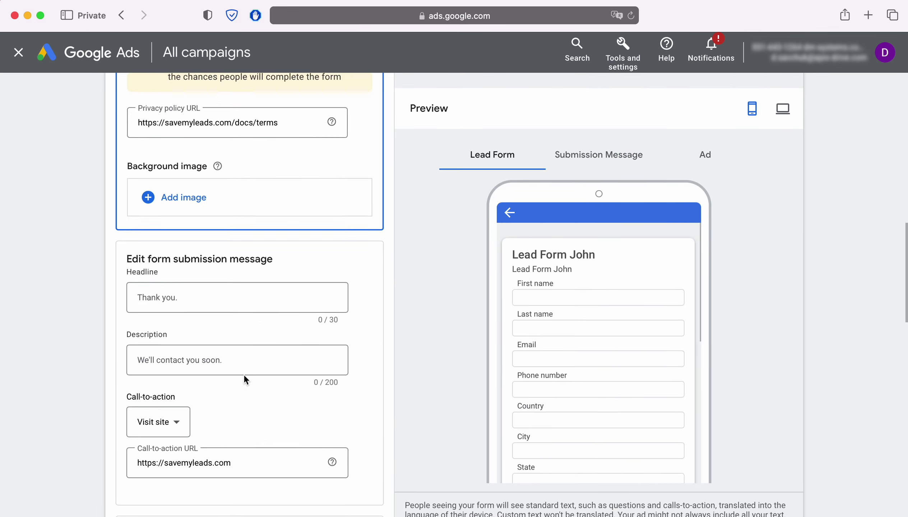
scroll(243, 374, down, 10)
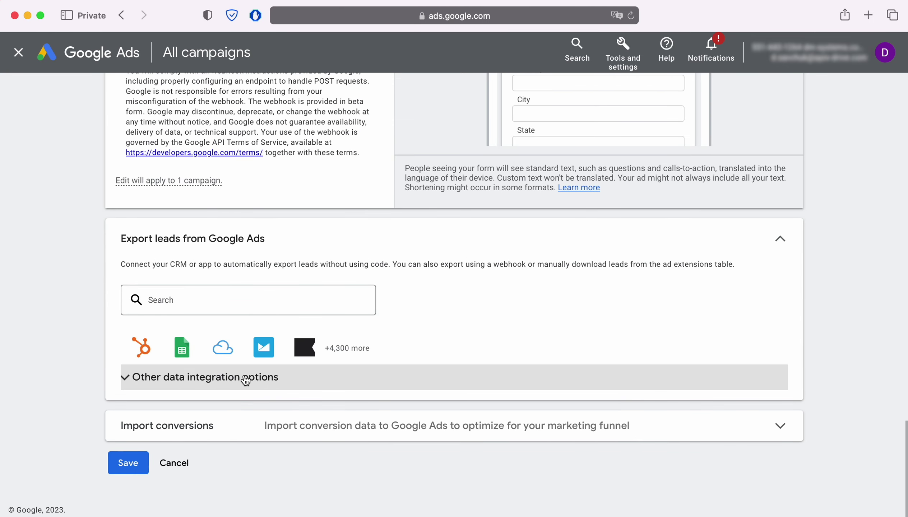
click(177, 377)
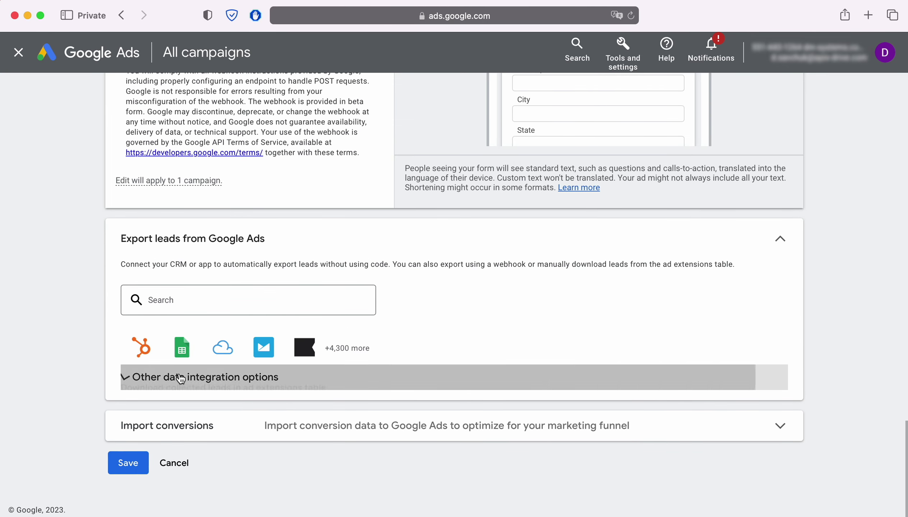
scroll(504, 374, down, 5)
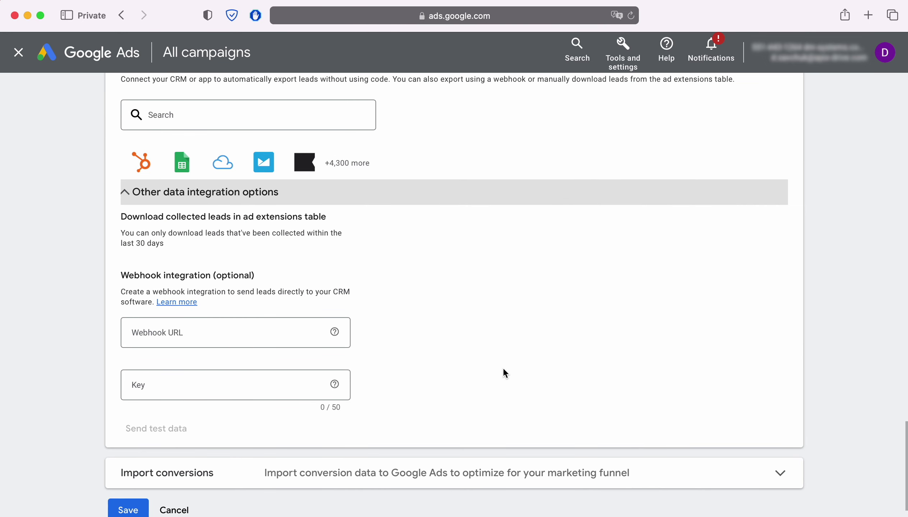
right_click(153, 336)
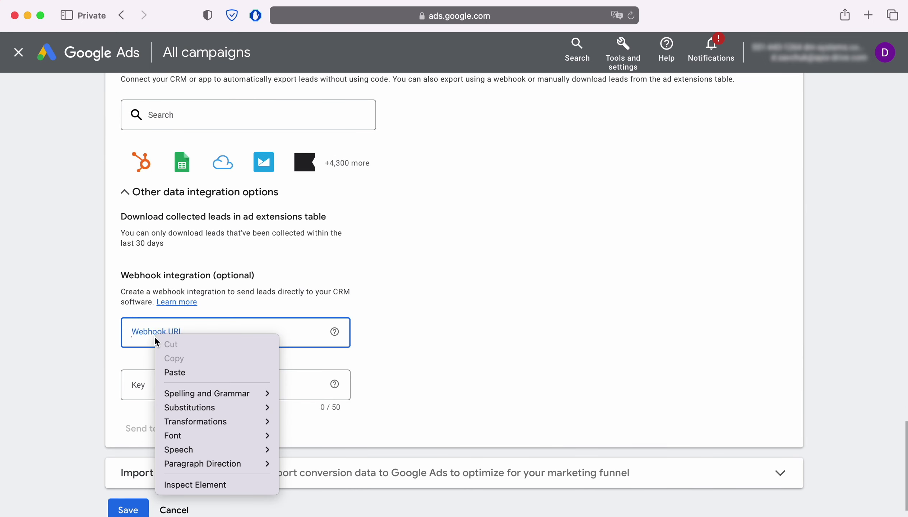
click(181, 375)
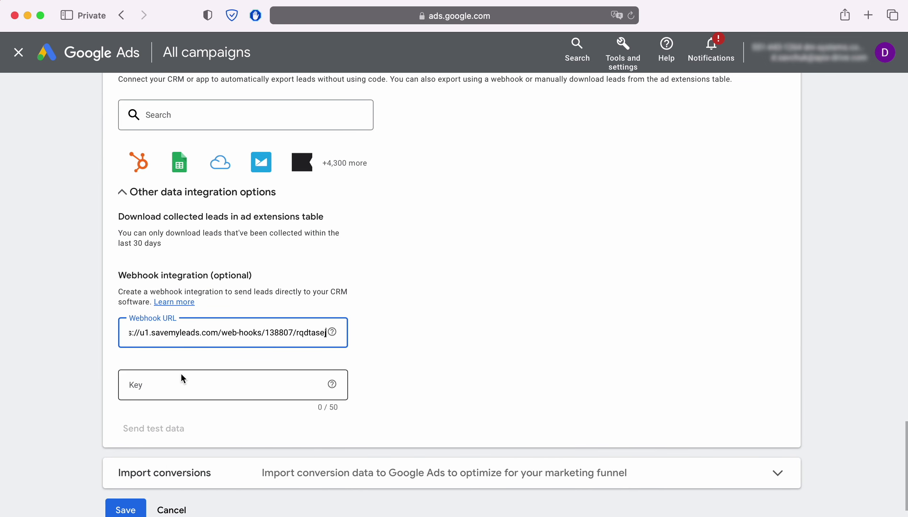
Copy the part of the webhook URL after its last slash and paste it as the webhook key
drag(296, 333, 327, 333)
right_click(321, 351)
click(338, 375)
right_click(168, 386)
click(185, 418)
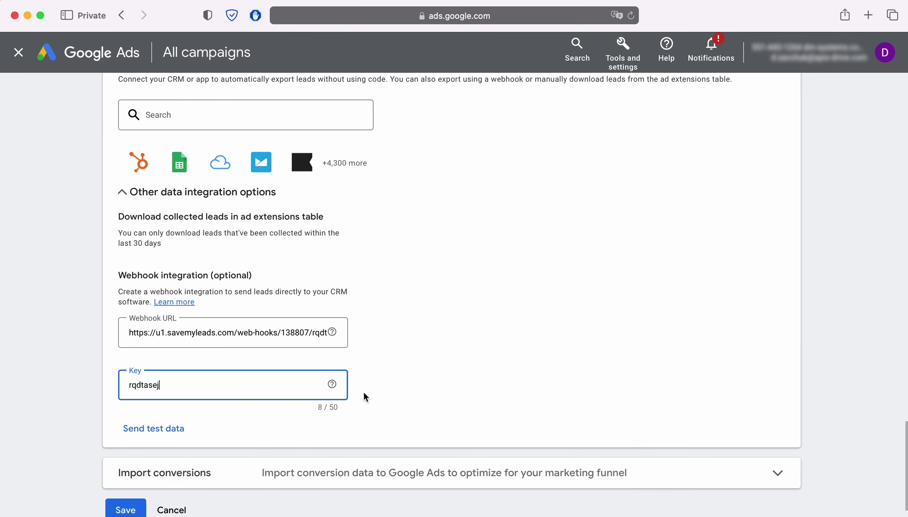
Send test data through the lead form's webhook integration and save the lead form
scroll(435, 364, down, 2)
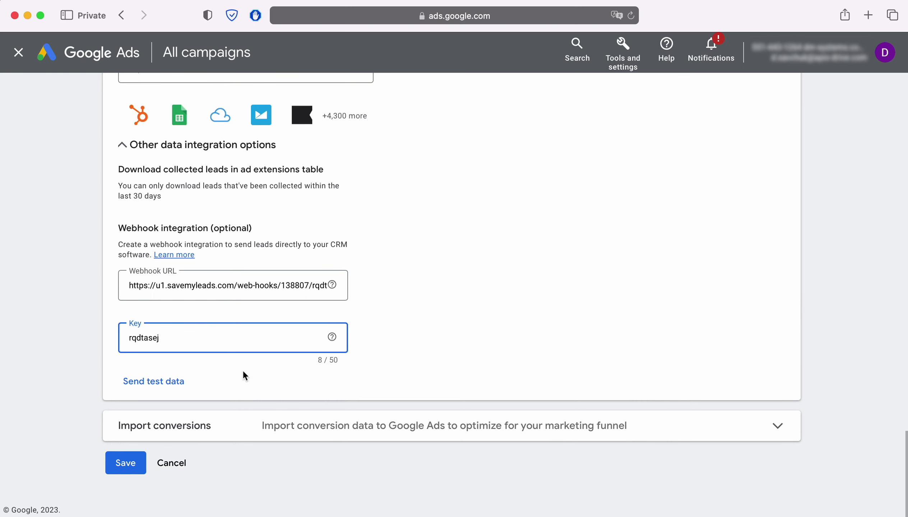
click(151, 383)
scroll(150, 385, down, 2)
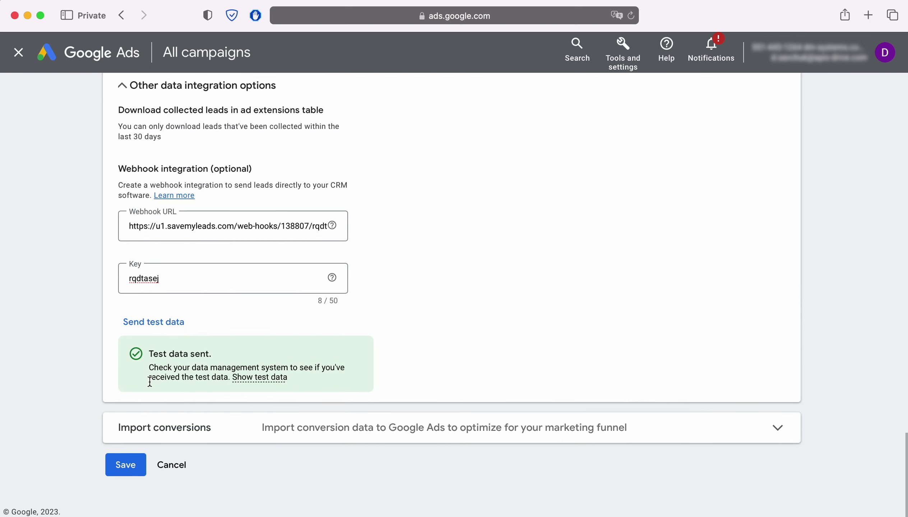
click(124, 465)
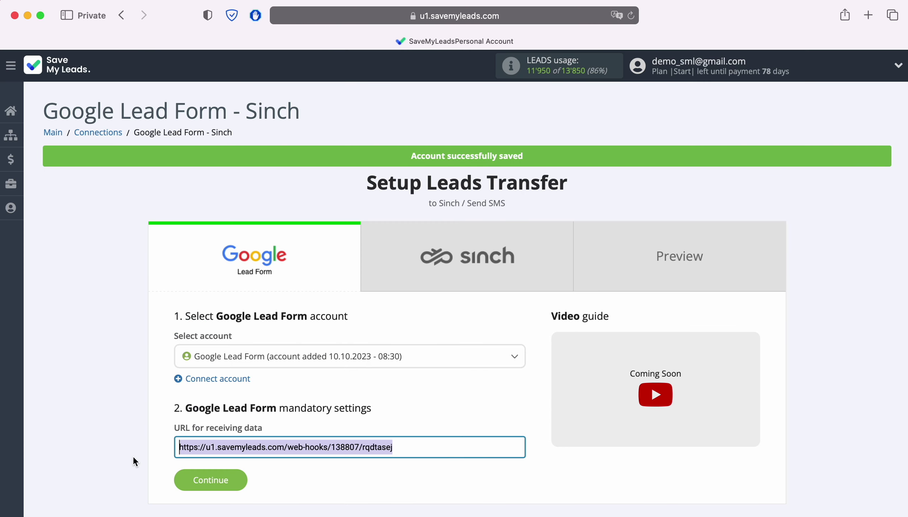
Switch to SaveMyLeads, start connecting a Sinch account, and fill in its API URL copied from the REST configuration in the Sinch dashboard
click(237, 481)
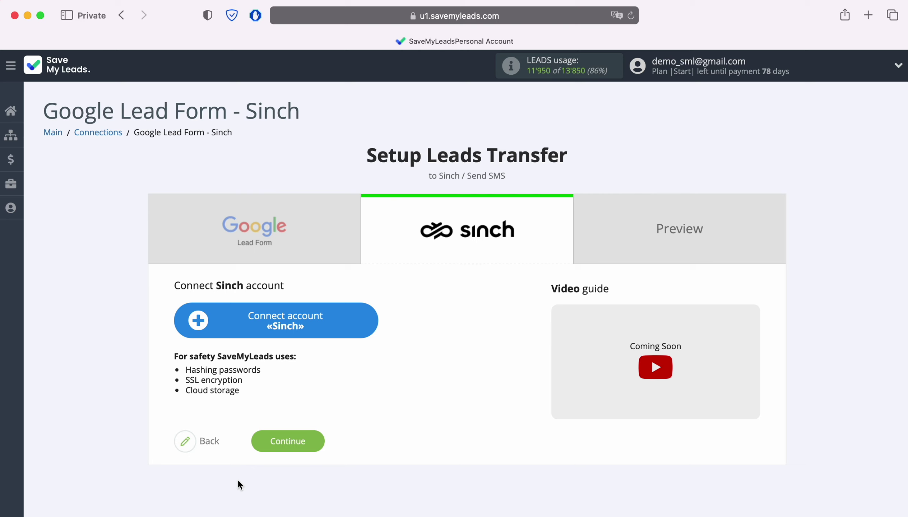
click(368, 321)
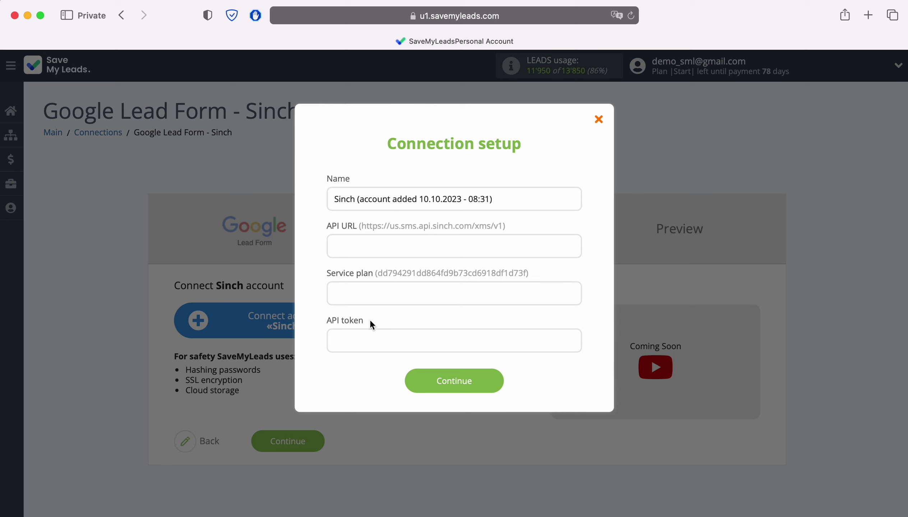
key(super+grave)
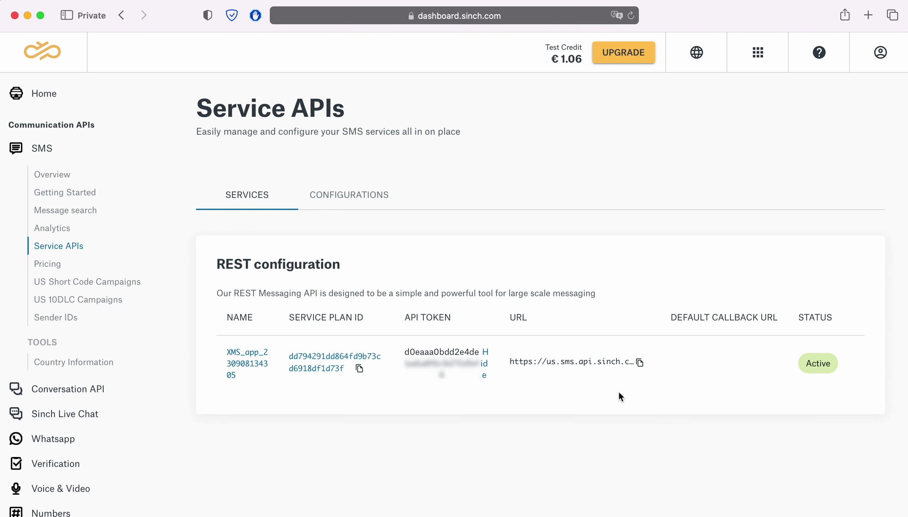
click(640, 363)
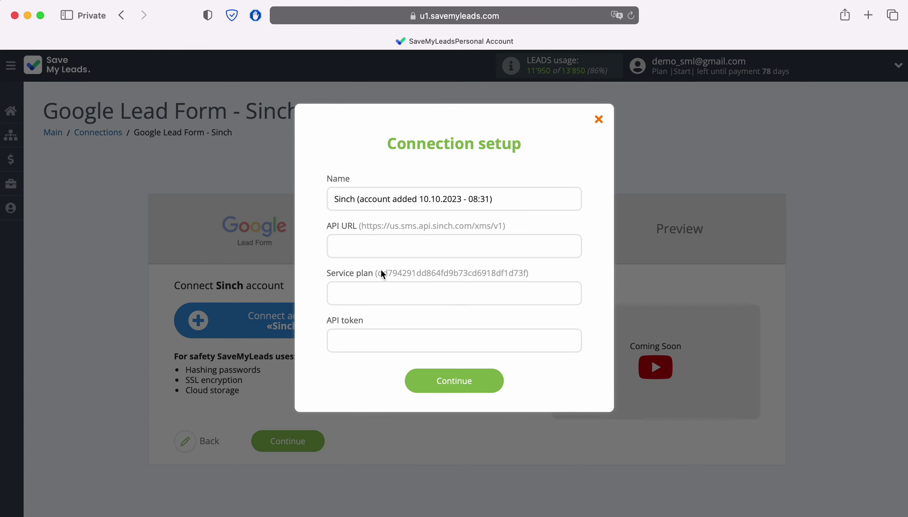
right_click(362, 254)
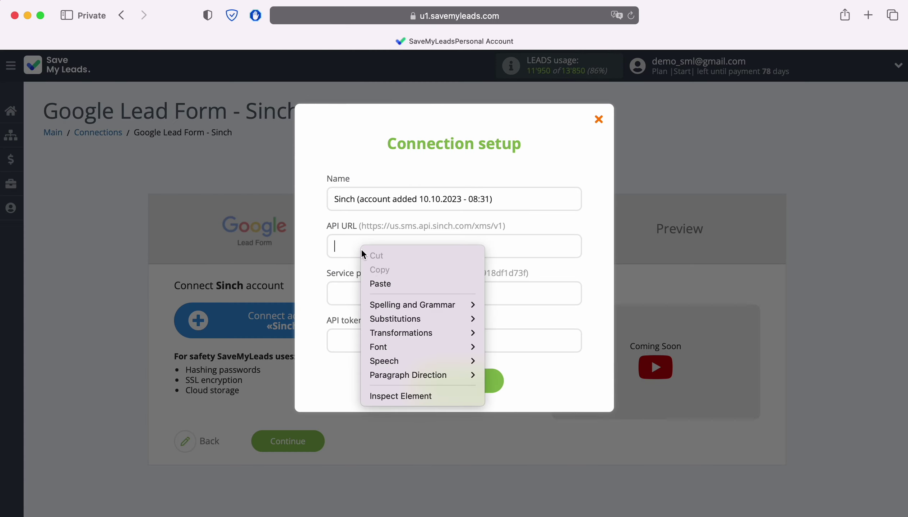
click(381, 284)
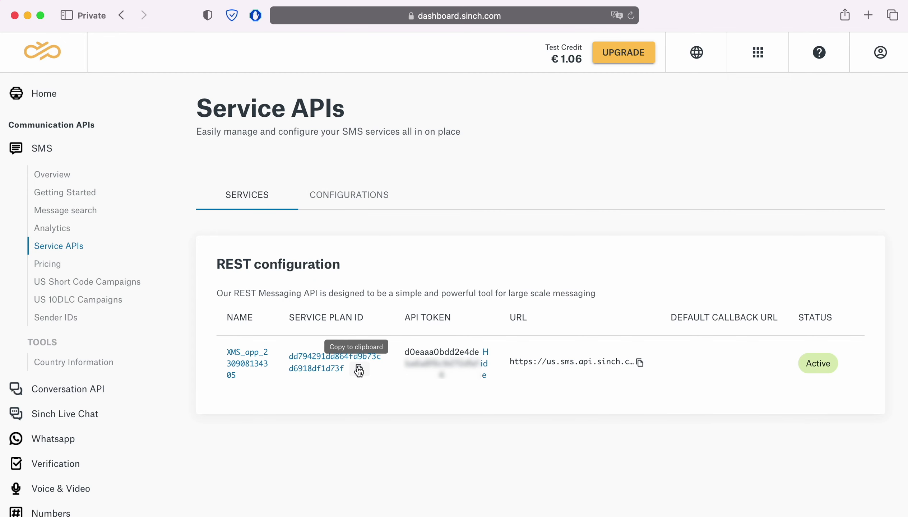
Copy the service plan ID from the REST configuration in the Sinch dashboard and paste it as the service plan in SaveMyLeads
click(359, 371)
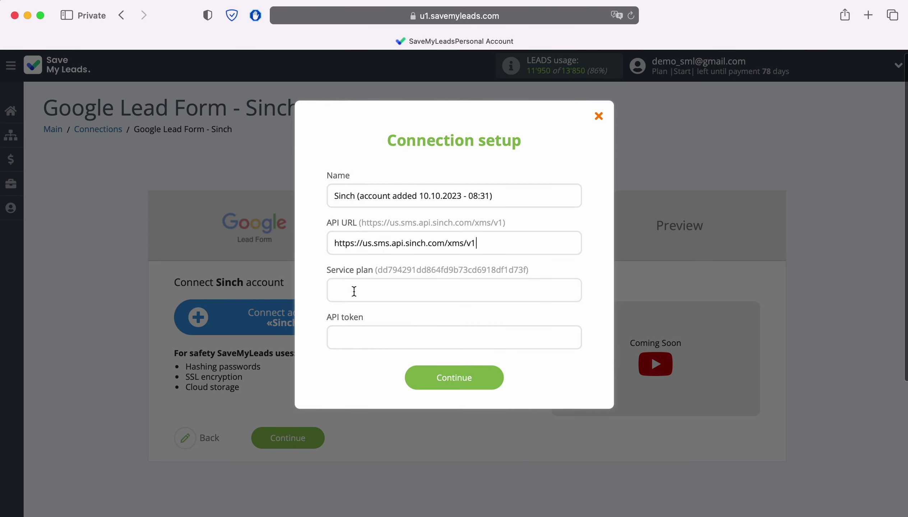
right_click(354, 291)
click(369, 326)
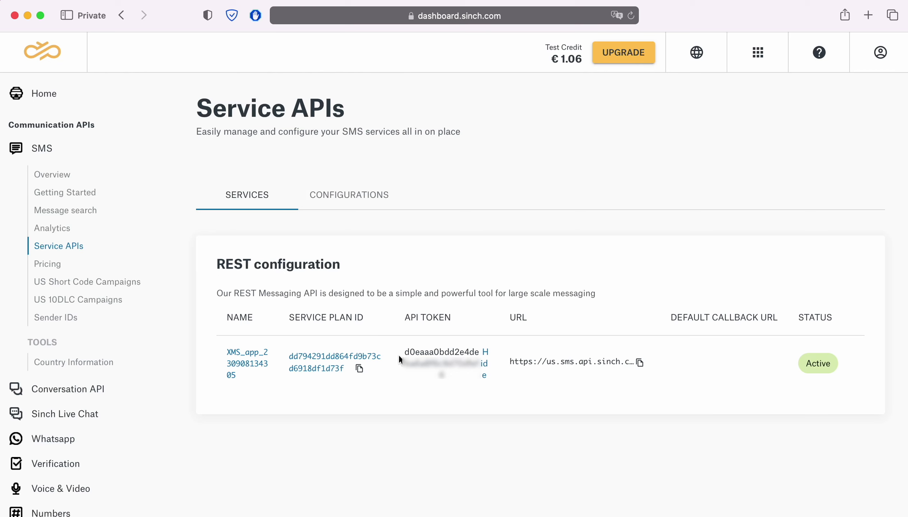
Copy the API token from the Sinch dashboard, paste it as the API token in the SaveMyLeads connection setup, and submit the account
drag(399, 354, 446, 375)
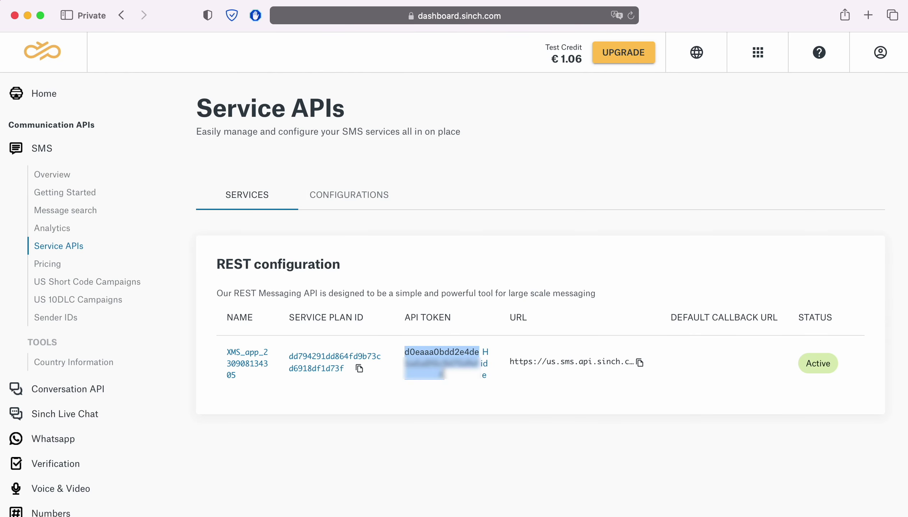
right_click(439, 368)
click(469, 430)
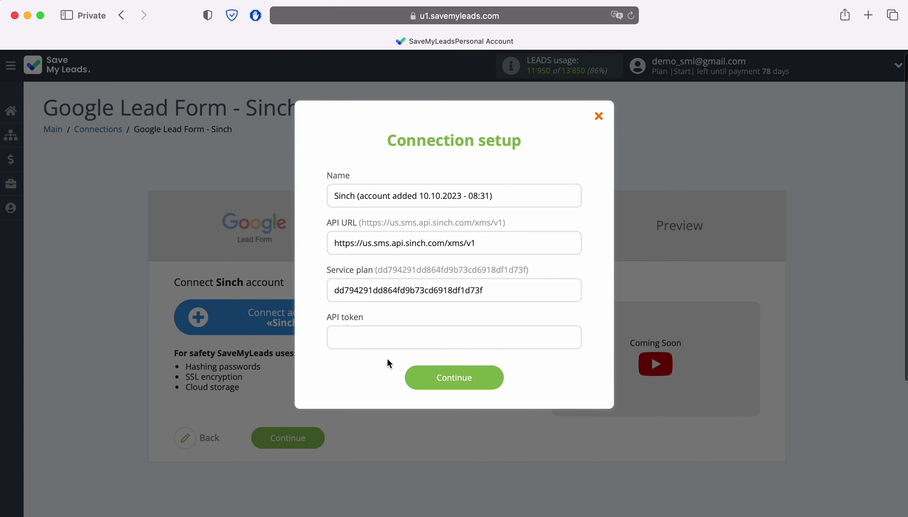
right_click(362, 337)
click(387, 374)
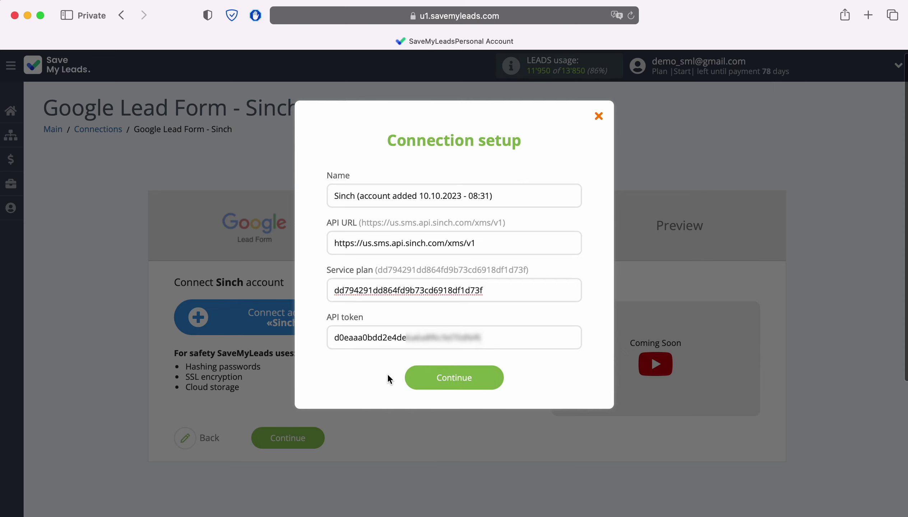
click(493, 377)
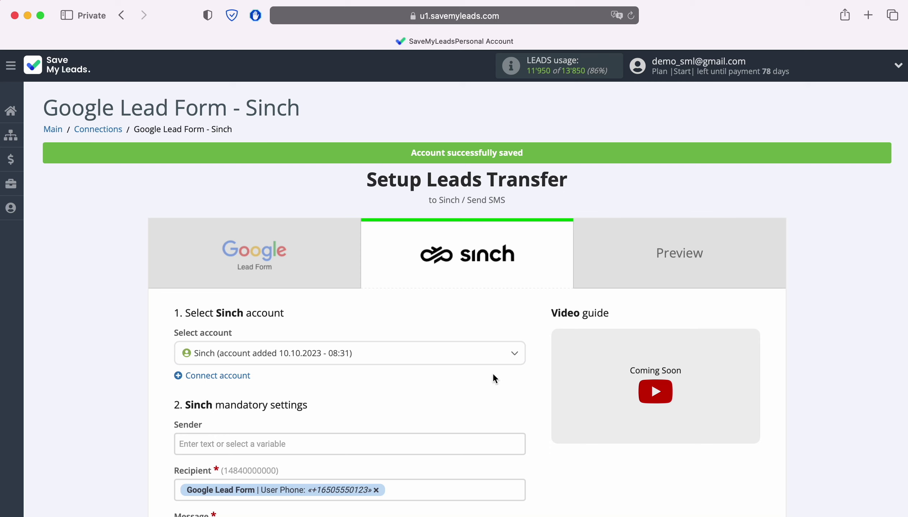
Select the newly added Sinch account and set the SMS sender to SaveMyLeads in the mandatory settings
click(393, 357)
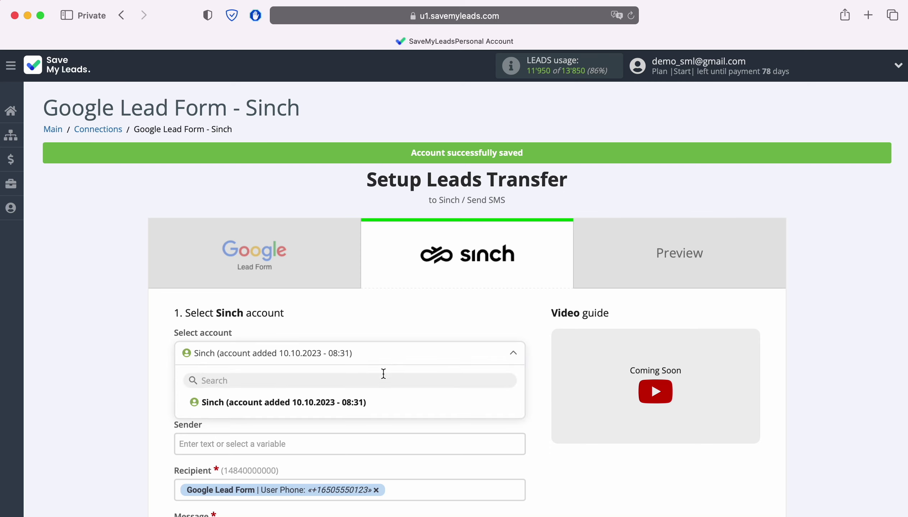
click(356, 404)
scroll(356, 406, down, 6)
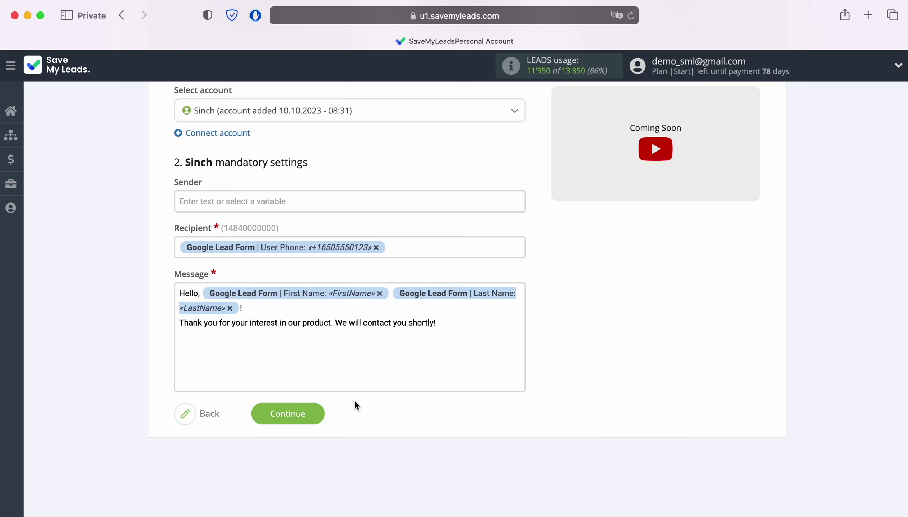
click(234, 202)
text(SaveMy)
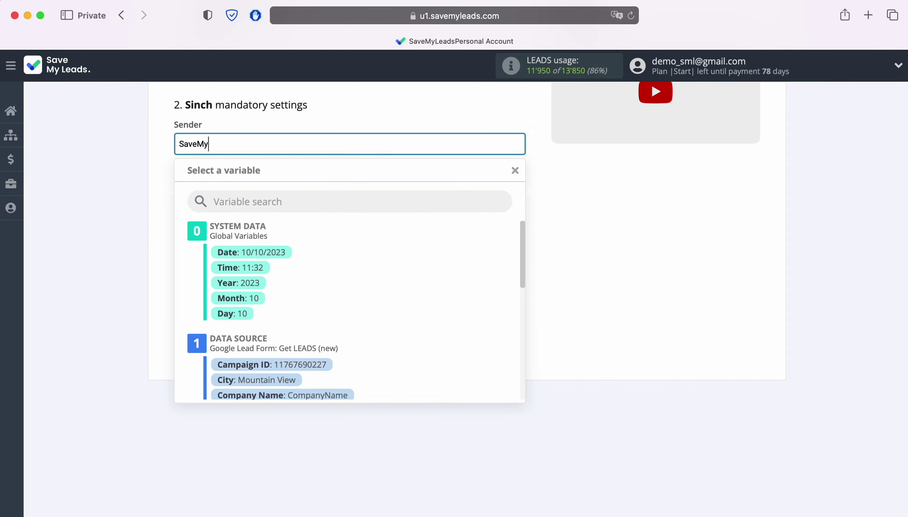
text(Leads)
click(88, 251)
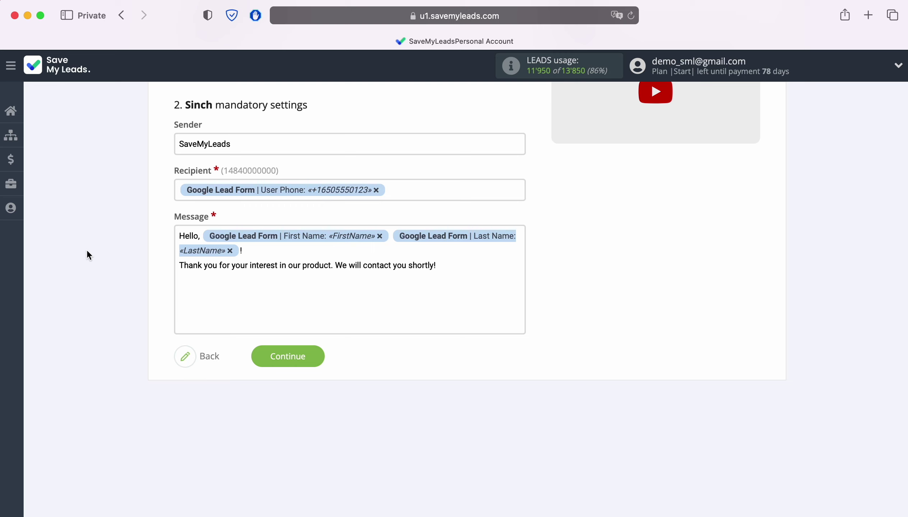
Review the Google Lead Form variables available for the recipient, including the user phone, without changing the field
click(434, 190)
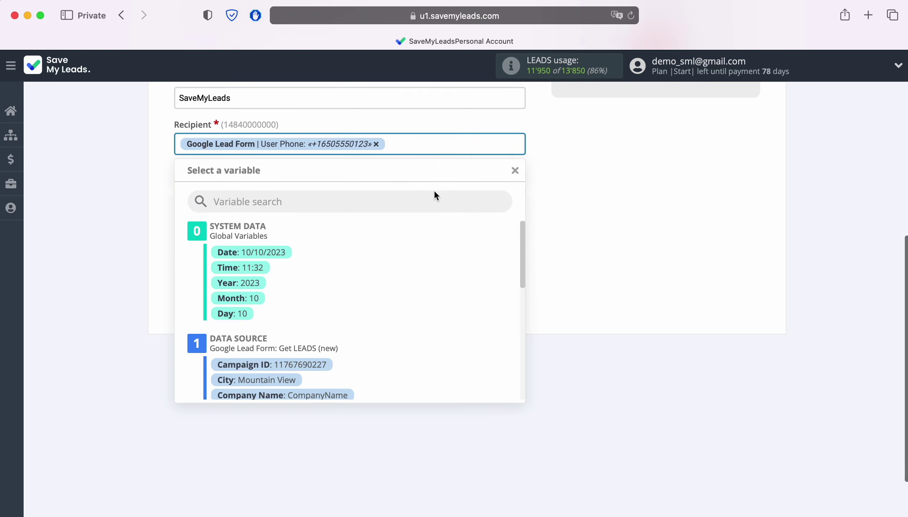
scroll(454, 309, down, 5)
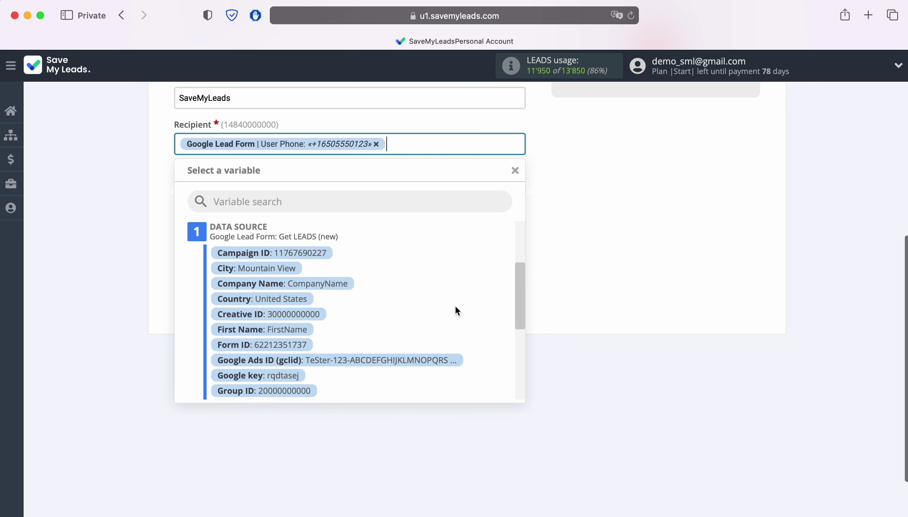
scroll(456, 311, down, 1)
scroll(455, 306, down, 4)
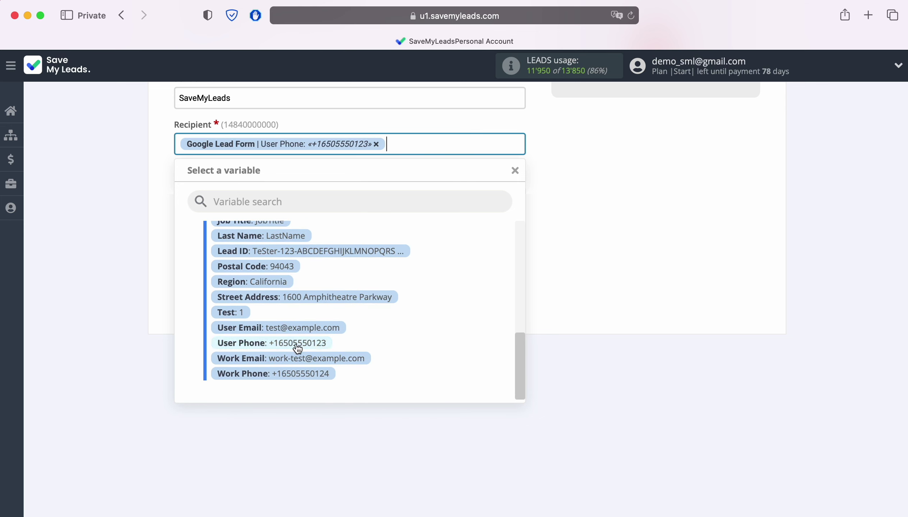
click(629, 264)
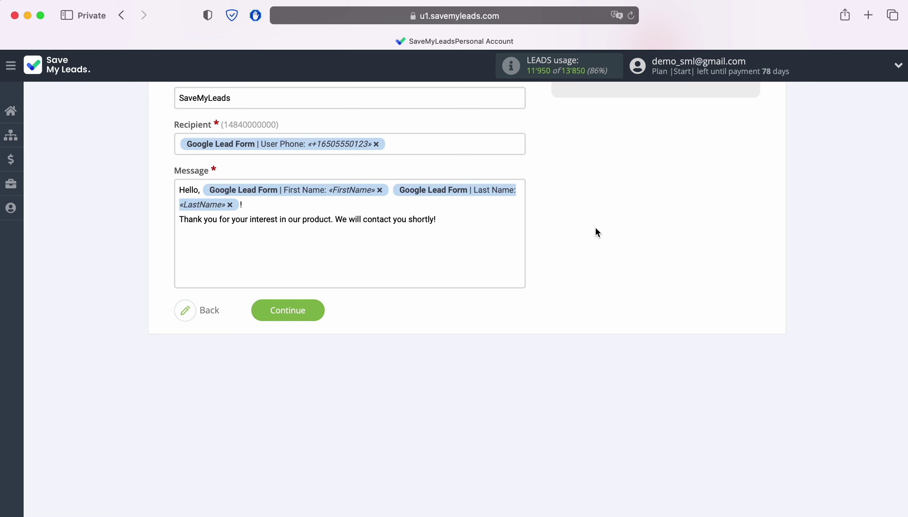
Accept the Sinch settings, send test data to Sinch from the preview, and finish the connection setup
click(316, 306)
scroll(862, 283, down, 3)
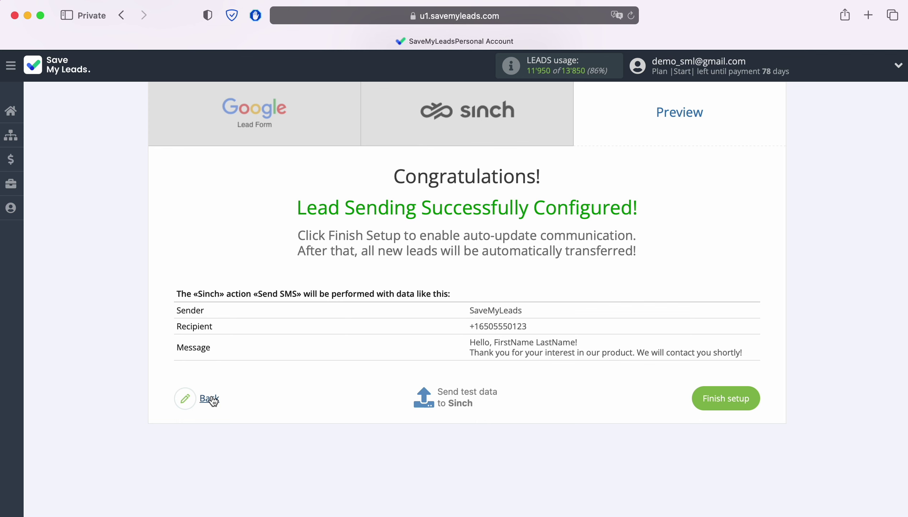
click(468, 398)
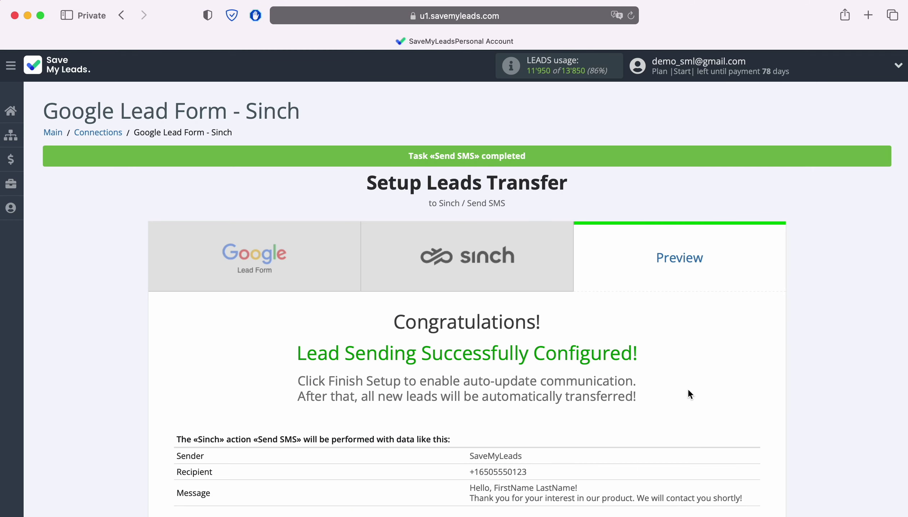
scroll(688, 389, down, 5)
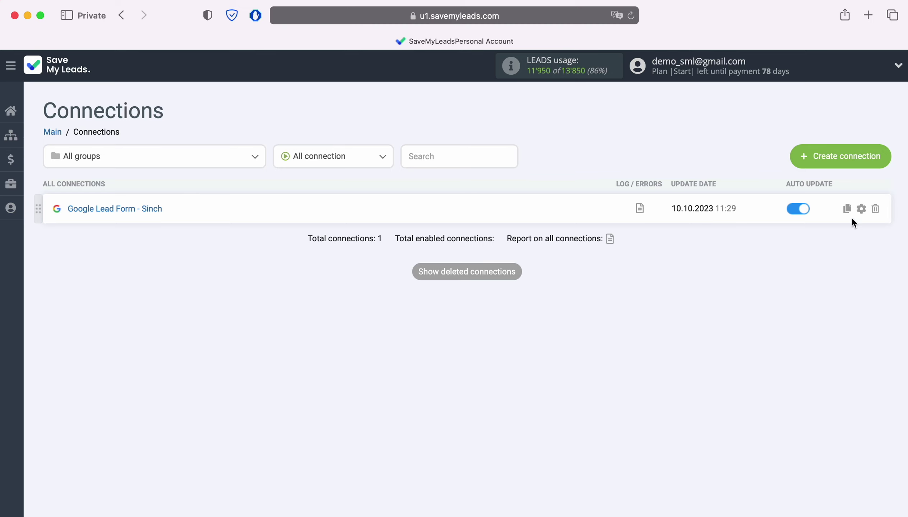
Rename the connection to "Google Lead Form - Sinch Lead from Google Lead Form" and leave it without a group
click(863, 210)
click(556, 226)
text(Lead Form - Sinch)
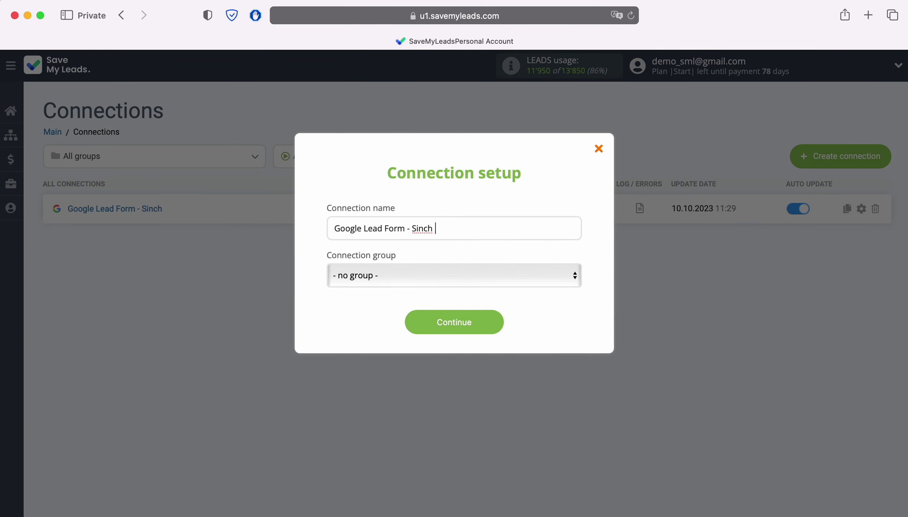
text( from Google Lead Form)
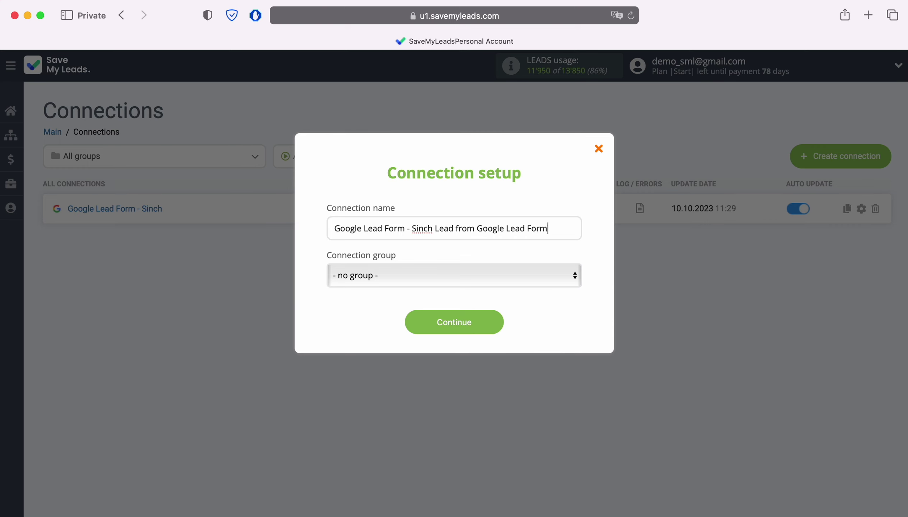
click(493, 326)
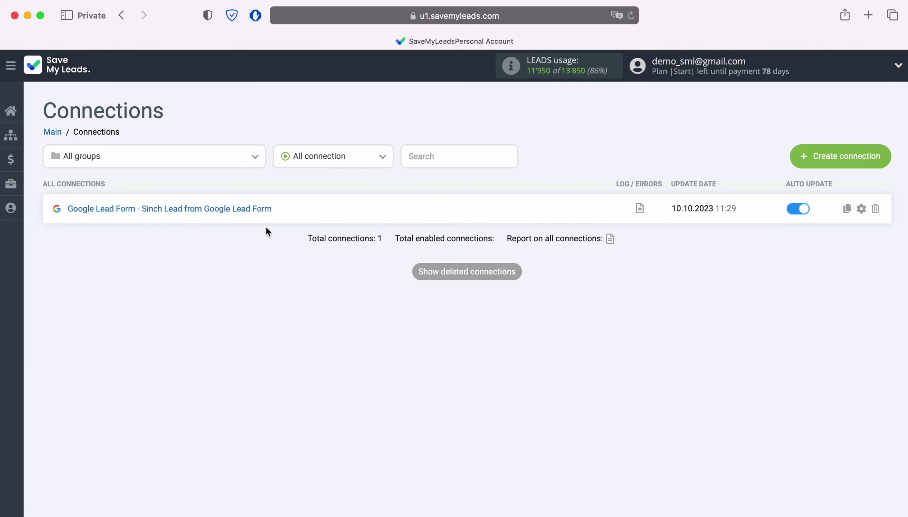